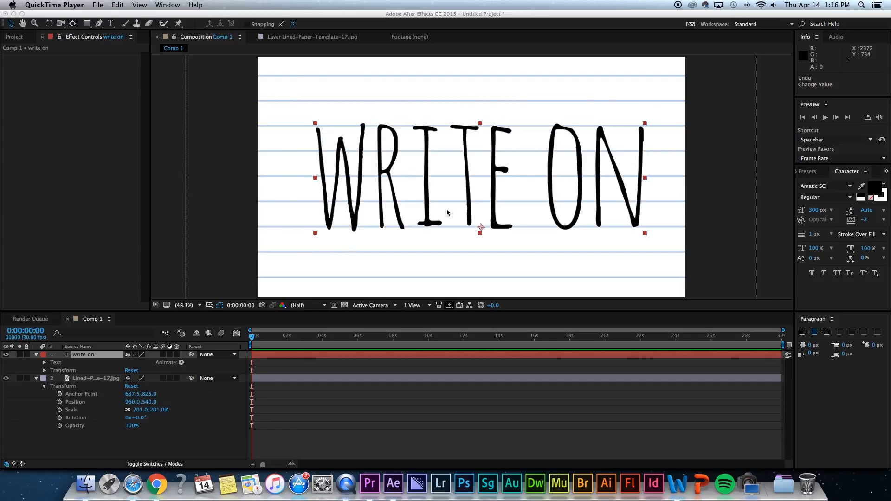
pyautogui.click(802, 186)
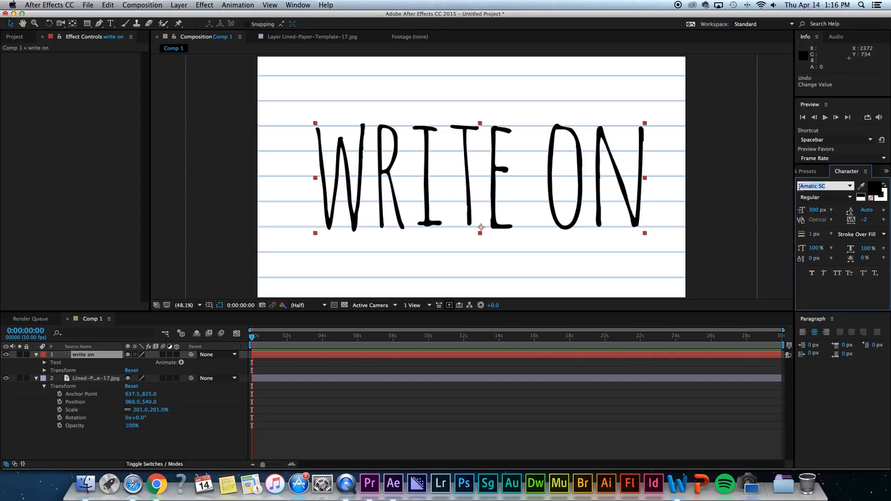
pyautogui.click(765, 259)
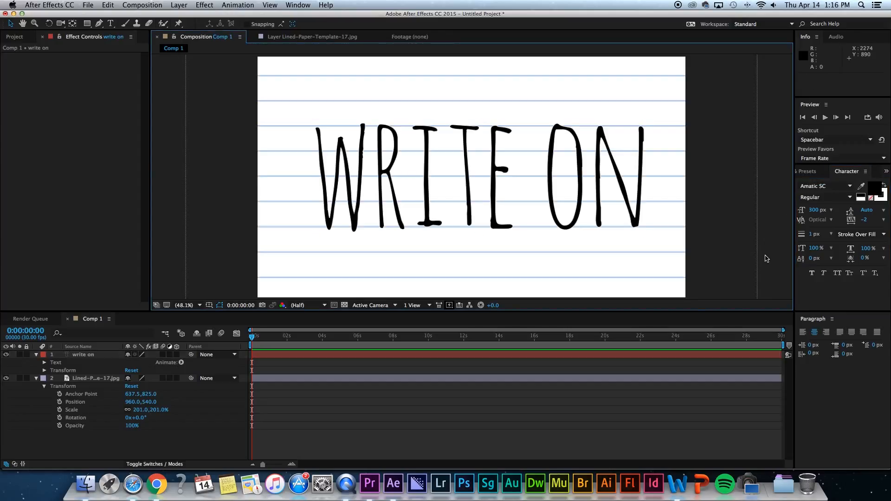
# Step: Search the effects library for Write-on and apply the effect to the "write on" text layer
pyautogui.click(414, 197)
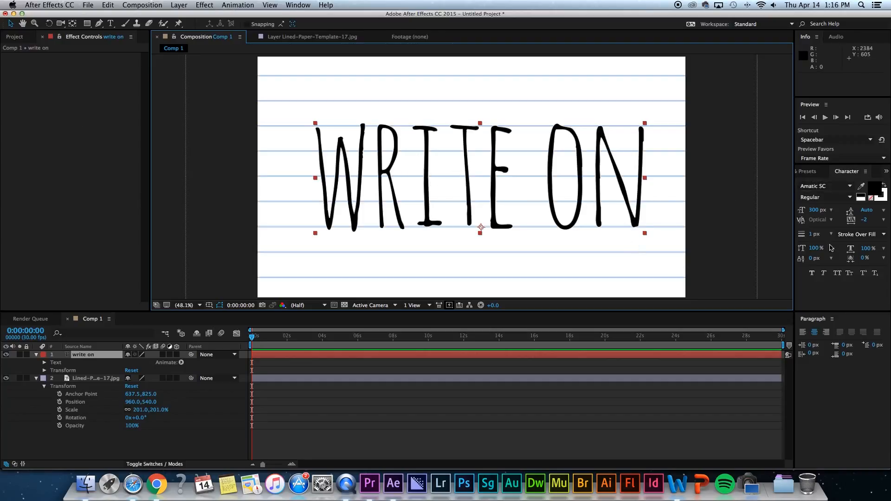
pyautogui.click(808, 173)
pyautogui.click(819, 185)
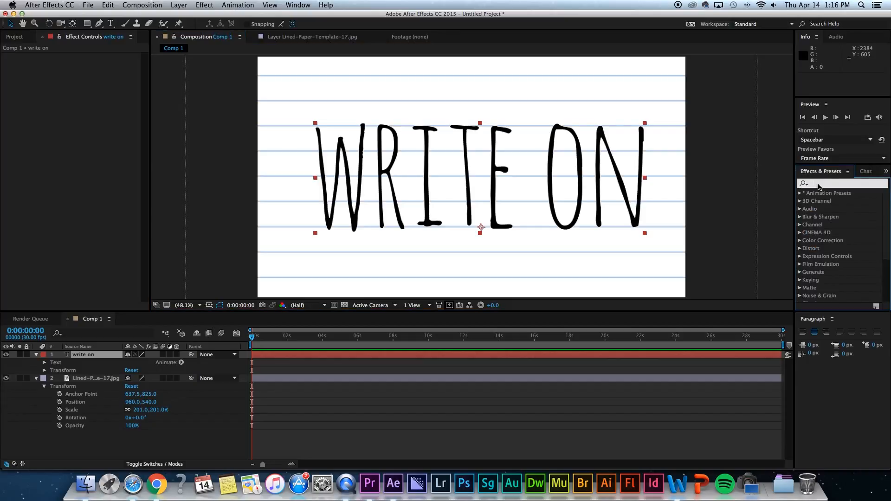
pyautogui.write('write on')
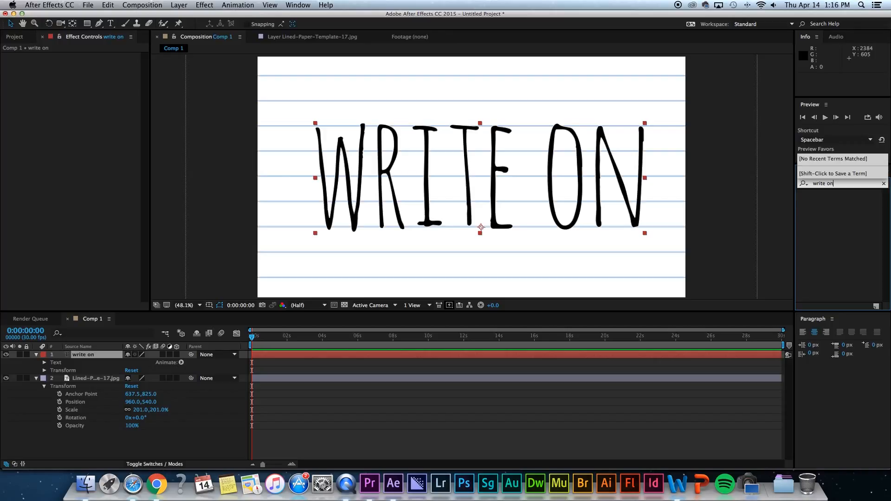
pyautogui.click(835, 231)
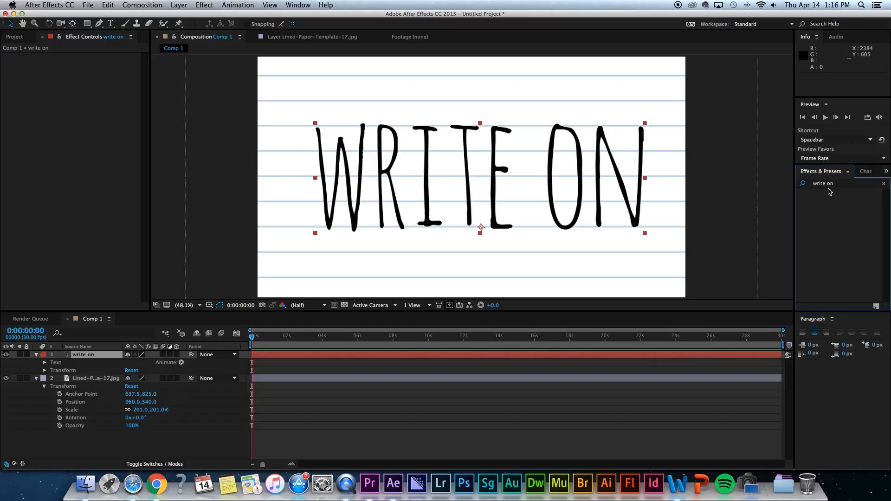
pyautogui.click(796, 183)
pyautogui.press('BackSpace')
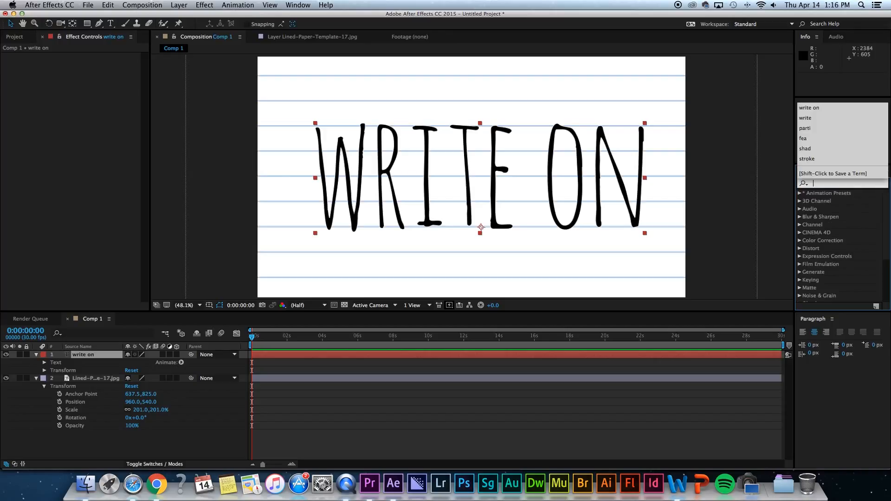
pyautogui.write('writ')
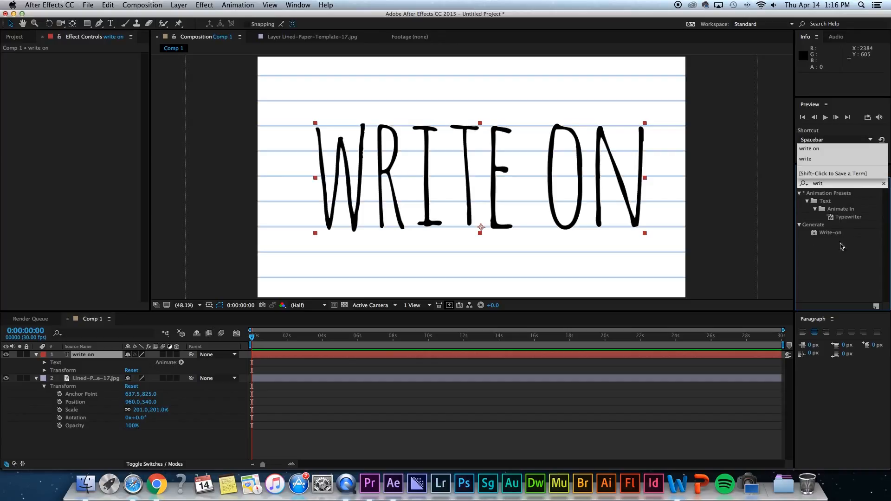
pyautogui.click(848, 233)
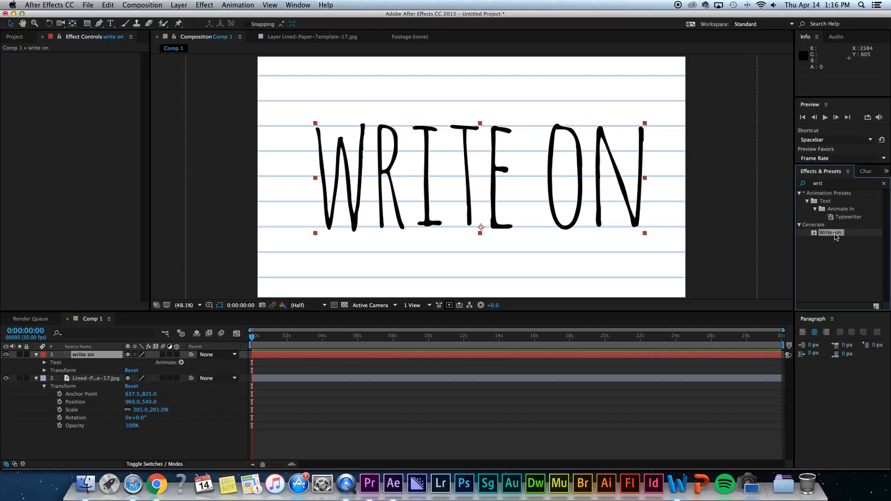
pyautogui.moveTo(836, 236); pyautogui.dragTo(90, 356)
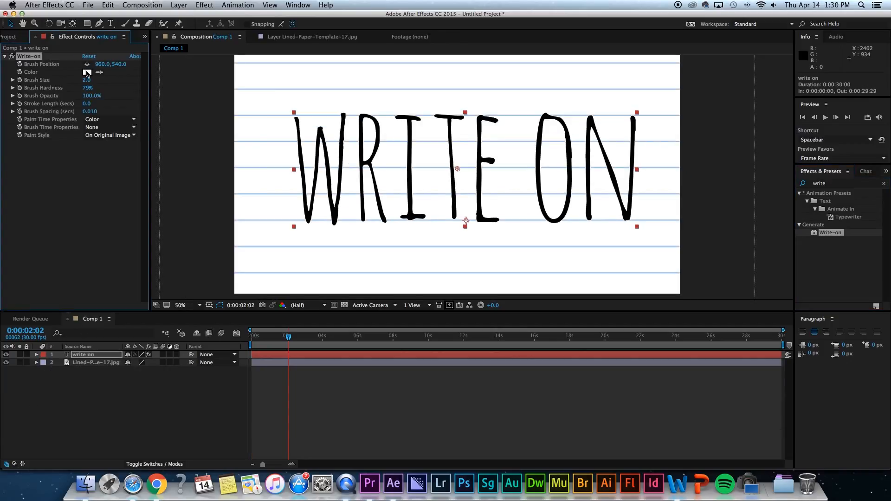
# Step: Set the Write-on brush color to black and place the brush position at 256, 280, where the W's first stroke begins
pyautogui.click(87, 73)
pyautogui.moveTo(10, 73); pyautogui.dragTo(144, 208)
pyautogui.click(197, 74)
pyautogui.click(86, 65)
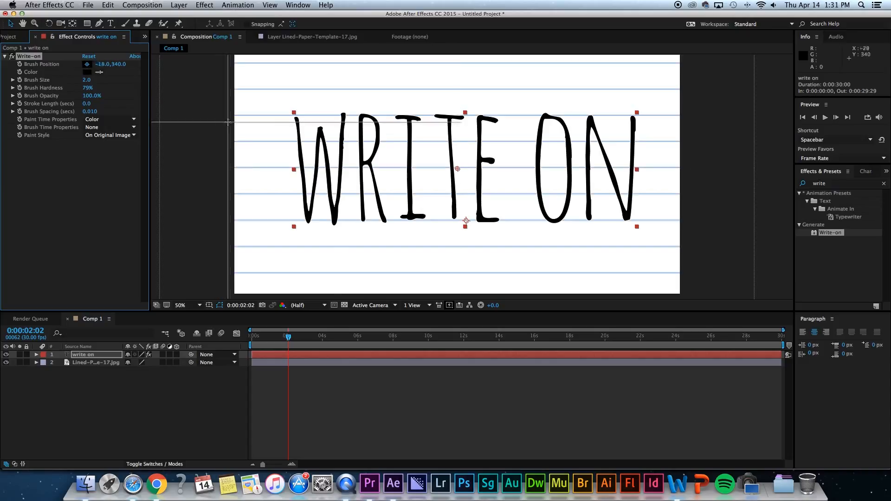
pyautogui.click(294, 110)
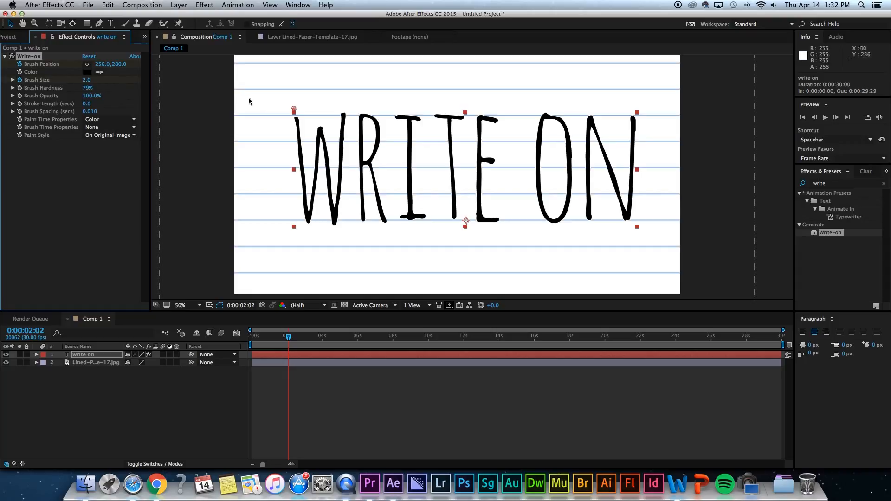
# Step: Set the Write-on brush size to 16 with keyframing enabled
pyautogui.moveTo(87, 82)
pyautogui.mouseDown()
pyautogui.moveTo(198, 90)
pyautogui.moveTo(160, 89)
pyautogui.moveTo(168, 91)
pyautogui.mouseUp()
pyautogui.click(89, 80)
pyautogui.write('16')
pyautogui.press('Return')
pyautogui.click(19, 80)
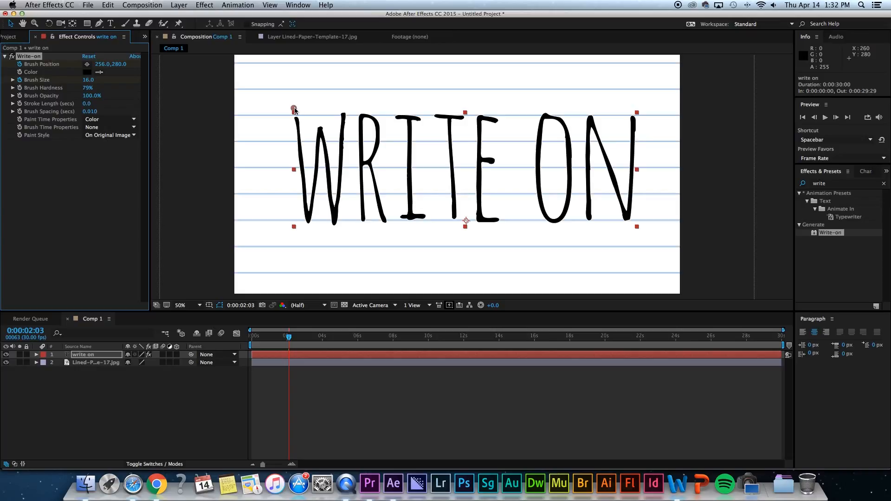
# Step: Set the brush spacing to 0.001 and keyframe the brush position at 270, 330 on the W's first stroke at 0:00:02:03
pyautogui.moveTo(294, 109); pyautogui.dragTo(301, 156)
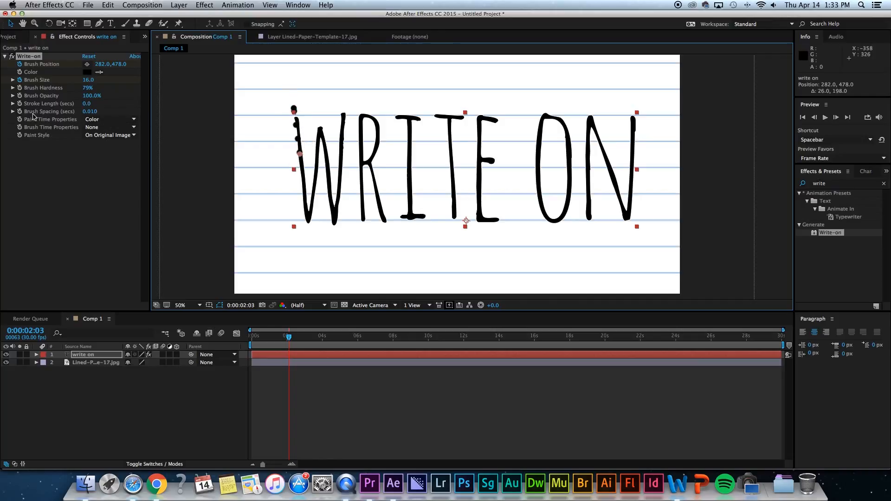
pyautogui.click(90, 111)
pyautogui.moveTo(91, 111); pyautogui.dragTo(55, 117)
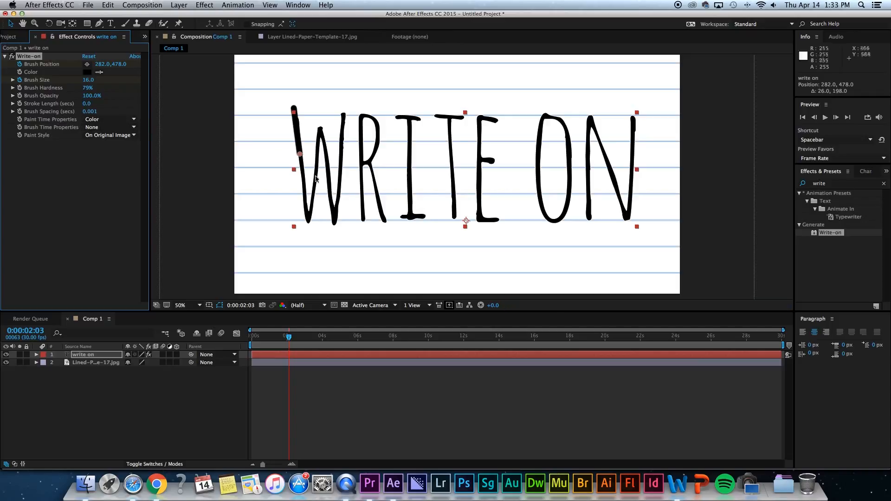
pyautogui.moveTo(299, 156); pyautogui.dragTo(297, 122)
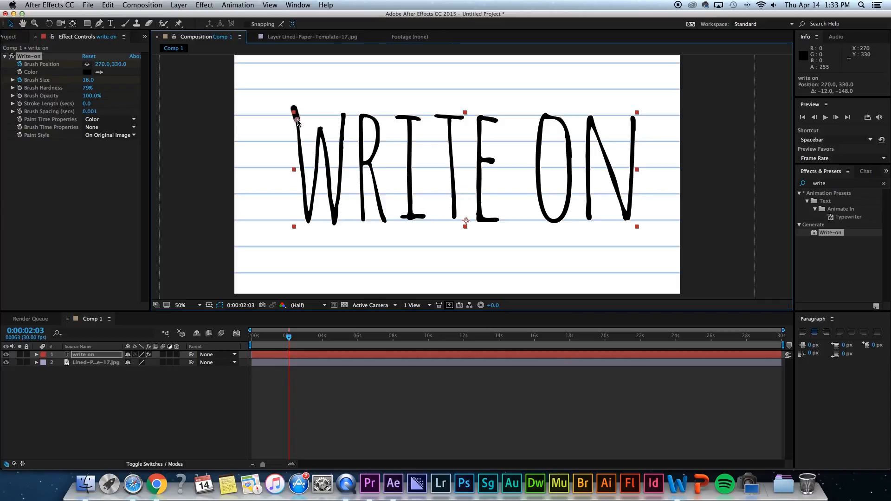
# Step: Trace the rest of the W with brush position keyframes frame by frame, and try a brush spacing below 0.001
pyautogui.press('pagedown')
pyautogui.moveTo(297, 121); pyautogui.dragTo(309, 220)
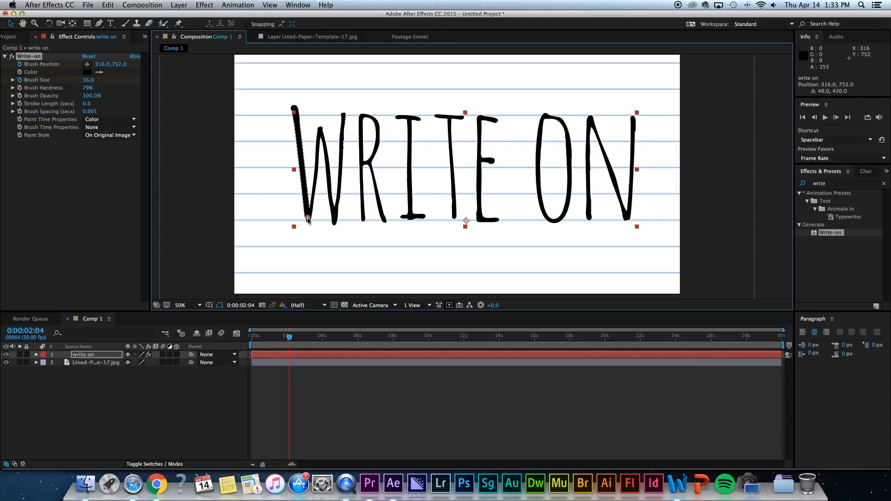
pyautogui.moveTo(308, 221); pyautogui.dragTo(310, 225)
pyautogui.press('pagedown')
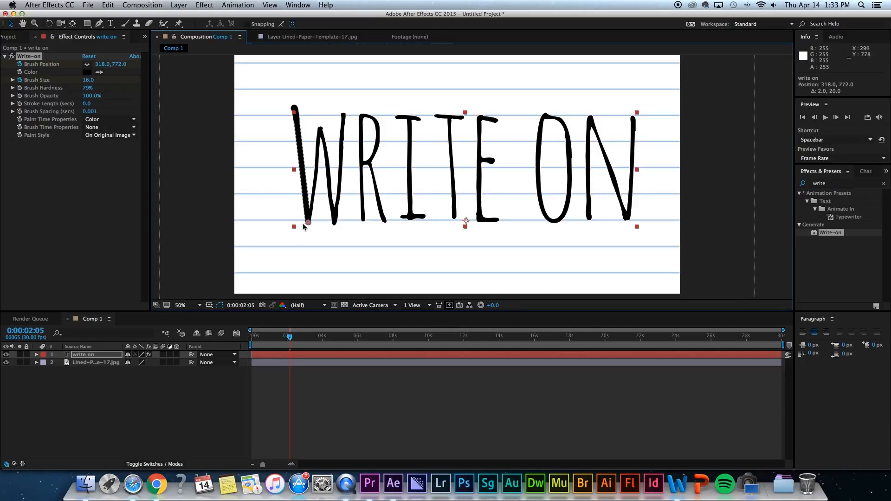
pyautogui.moveTo(308, 223)
pyautogui.mouseDown()
pyautogui.moveTo(319, 129)
pyautogui.moveTo(338, 224)
pyautogui.moveTo(344, 116)
pyautogui.mouseUp()
pyautogui.press('pagedown')
pyautogui.click(95, 112)
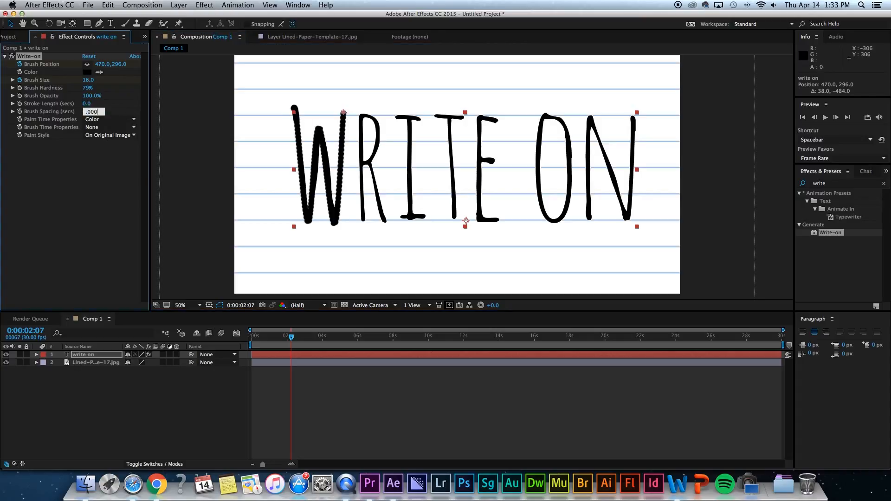
pyautogui.press('Return')
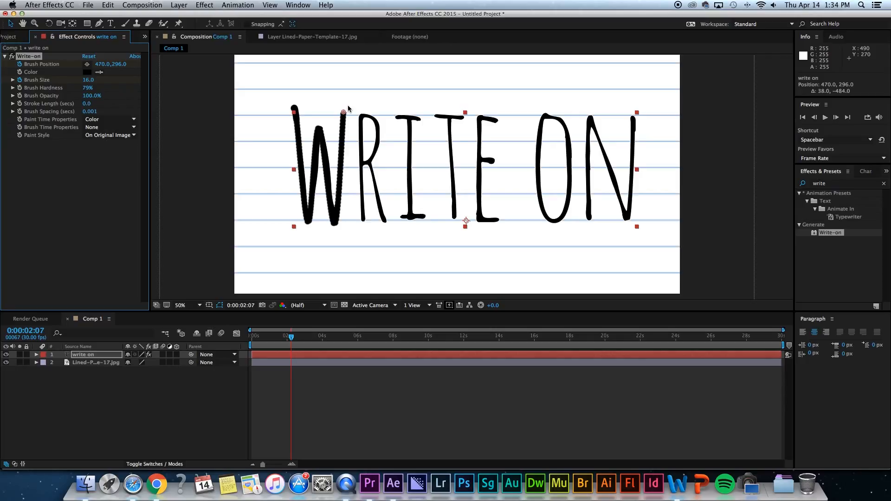
# Step: Trace the letters R, I, T, E, O and N with frame-by-frame brush position keyframes, ending at the N's tip at 0:00:04:07
pyautogui.moveTo(348, 109)
pyautogui.mouseDown()
pyautogui.moveTo(360, 247)
pyautogui.moveTo(361, 115)
pyautogui.moveTo(378, 123)
pyautogui.moveTo(387, 225)
pyautogui.mouseUp()
pyautogui.press('pagedown')
pyautogui.press('pagedown')
pyautogui.press('pagedown')
pyautogui.press('pagedown')
pyautogui.press('pagedown')
pyautogui.press('pagedown')
pyautogui.press('pagedown')
pyautogui.moveTo(387, 224)
pyautogui.mouseDown()
pyautogui.moveTo(407, 211)
pyautogui.moveTo(409, 116)
pyautogui.moveTo(395, 219)
pyautogui.moveTo(457, 226)
pyautogui.moveTo(479, 101)
pyautogui.moveTo(478, 218)
pyautogui.moveTo(557, 116)
pyautogui.moveTo(541, 204)
pyautogui.moveTo(587, 126)
pyautogui.moveTo(626, 215)
pyautogui.moveTo(633, 111)
pyautogui.mouseUp()
pyautogui.press('pagedown')
pyautogui.press('pagedown')
pyautogui.press('pagedown')
pyautogui.press('pagedown')
pyautogui.press('pagedown')
pyautogui.press('pagedown')
pyautogui.press('pagedown')
pyautogui.press('pagedown')
pyautogui.press('pagedown')
pyautogui.press('pagedown')
pyautogui.press('pagedown')
pyautogui.press('pagedown')
pyautogui.press('pagedown')
pyautogui.press('pagedown')
pyautogui.press('pagedown')
pyautogui.press('pagedown')
pyautogui.press('pagedown')
pyautogui.press('pagedown')
pyautogui.press('pagedown')
pyautogui.press('pagedown')
pyautogui.press('pagedown')
pyautogui.press('pagedown')
pyautogui.press('pagedown')
pyautogui.press('pagedown')
pyautogui.press('pagedown')
pyautogui.press('pagedown')
pyautogui.press('pagedown')
pyautogui.press('pagedown')
pyautogui.press('pagedown')
pyautogui.press('pagedown')
pyautogui.press('pagedown')
pyautogui.press('pagedown')
pyautogui.press('pagedown')
pyautogui.press('pagedown')
pyautogui.press('pagedown')
pyautogui.press('pagedown')
pyautogui.press('pagedown')
pyautogui.press('pagedown')
pyautogui.press('pagedown')
pyautogui.press('pagedown')
pyautogui.press('pagedown')
pyautogui.press('pagedown')
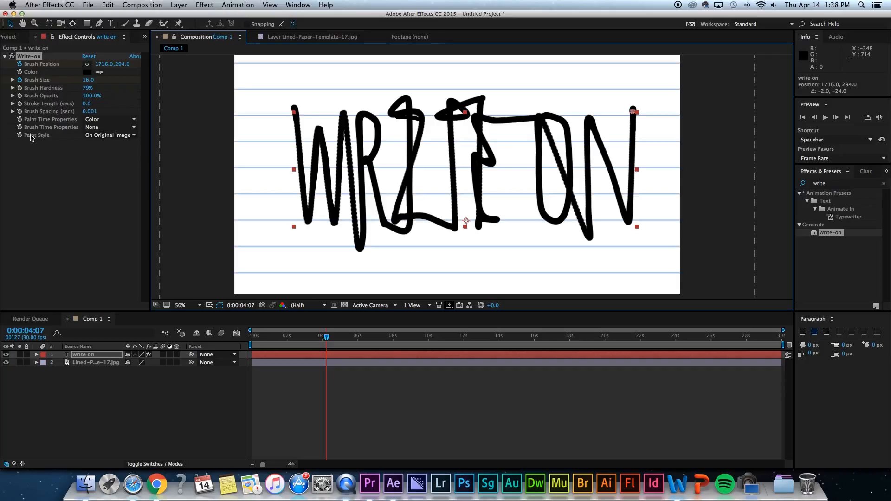
# Step: Set the Paint Style to Reveal Original Image and preview the writing animation from about 0:00:01:28
pyautogui.click(105, 140)
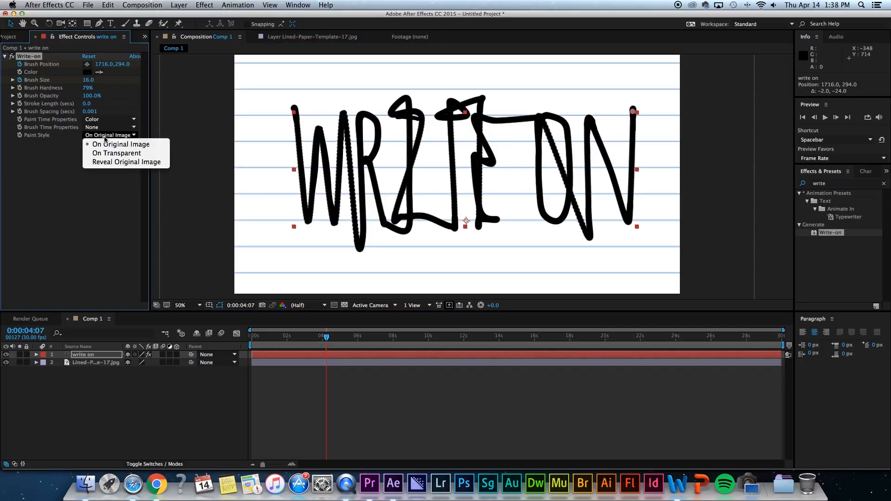
pyautogui.click(116, 162)
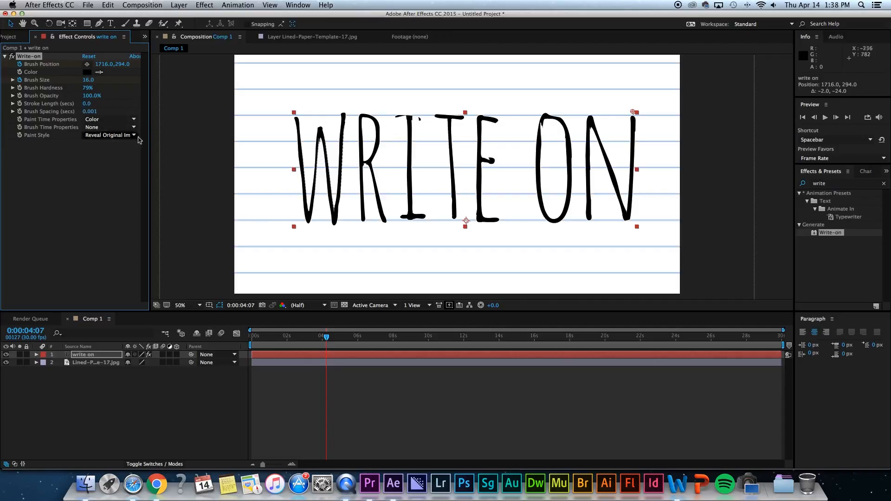
pyautogui.click(37, 355)
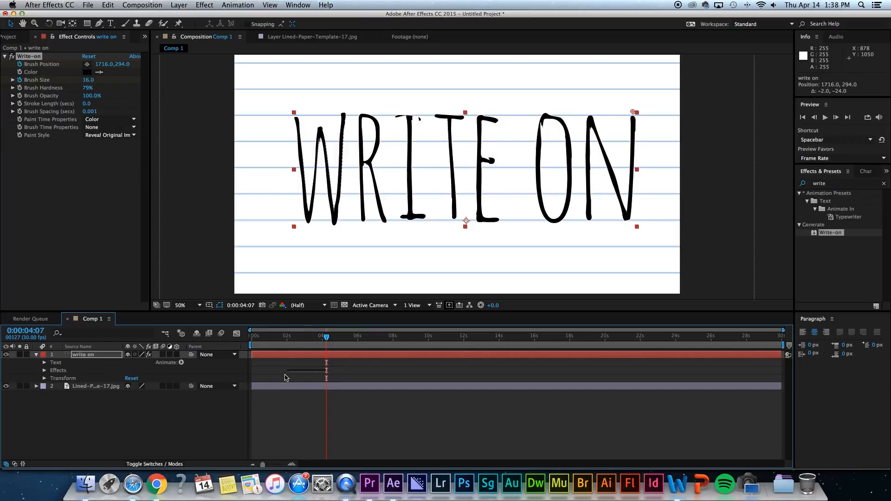
pyautogui.moveTo(308, 340); pyautogui.dragTo(287, 344)
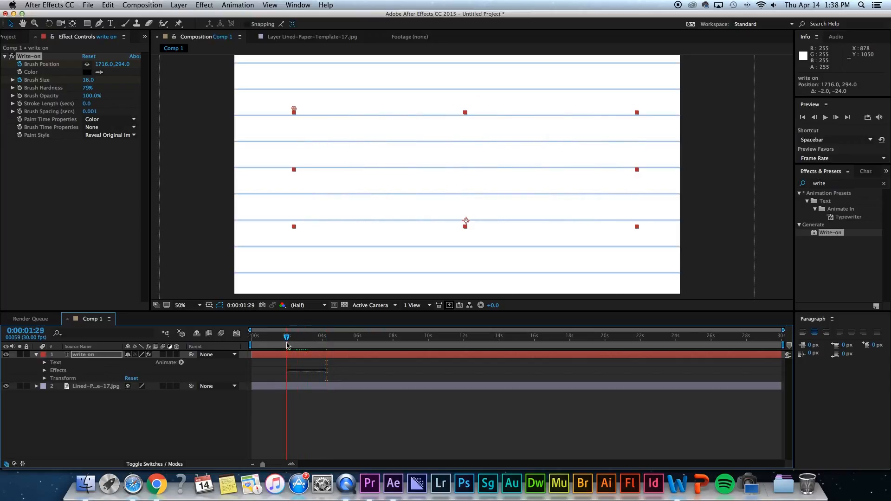
pyautogui.press('space')
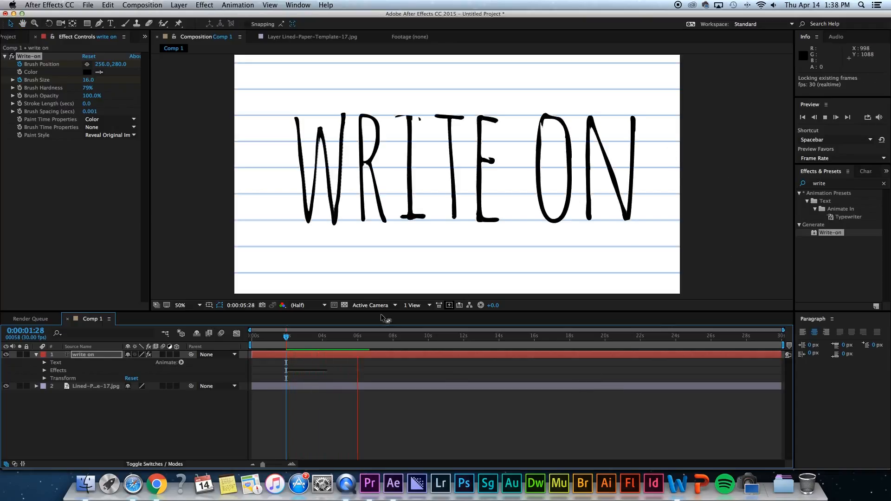
pyautogui.press('space')
# Step: Try a brush size of 29.1 at 0:00:04:07 and undo the change
pyautogui.moveTo(286, 340); pyautogui.dragTo(306, 338)
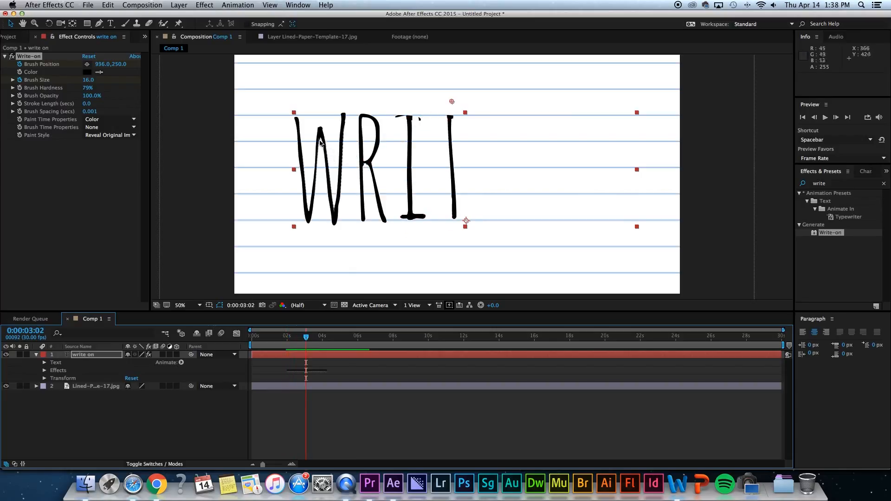
pyautogui.moveTo(306, 338); pyautogui.dragTo(327, 340)
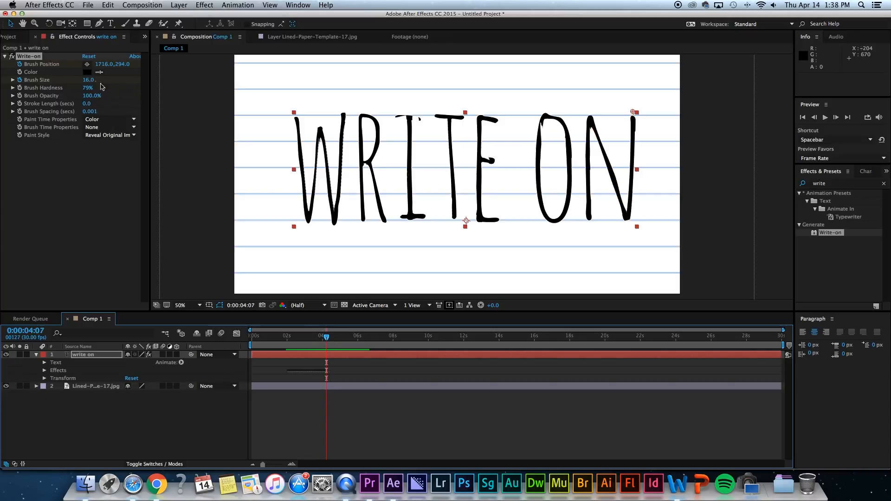
pyautogui.moveTo(90, 81); pyautogui.dragTo(157, 84)
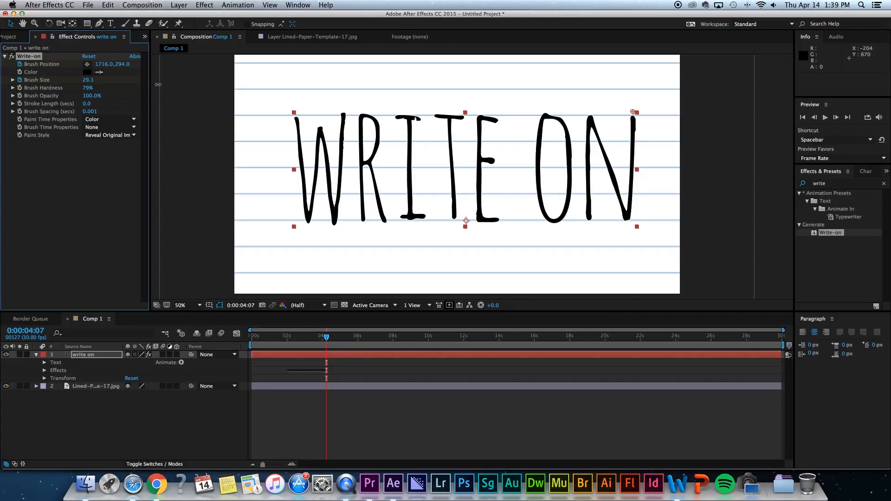
pyautogui.press('super+z')
# Step: Increase the brush size around 0:00:02:25 to cover the gap in the I's top bar, and check the reveal
pyautogui.moveTo(311, 345)
pyautogui.mouseDown()
pyautogui.moveTo(286, 344)
pyautogui.moveTo(296, 345)
pyautogui.mouseUp()
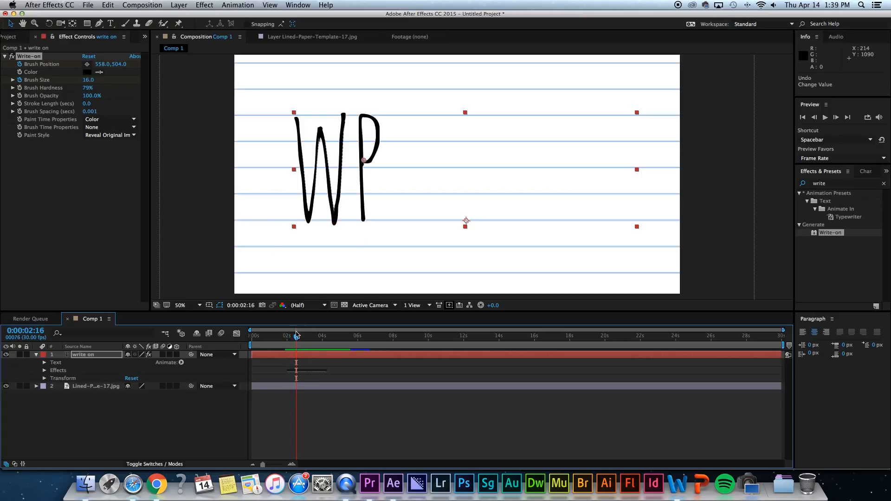
pyautogui.moveTo(296, 337)
pyautogui.mouseDown()
pyautogui.moveTo(334, 340)
pyautogui.moveTo(305, 344)
pyautogui.mouseUp()
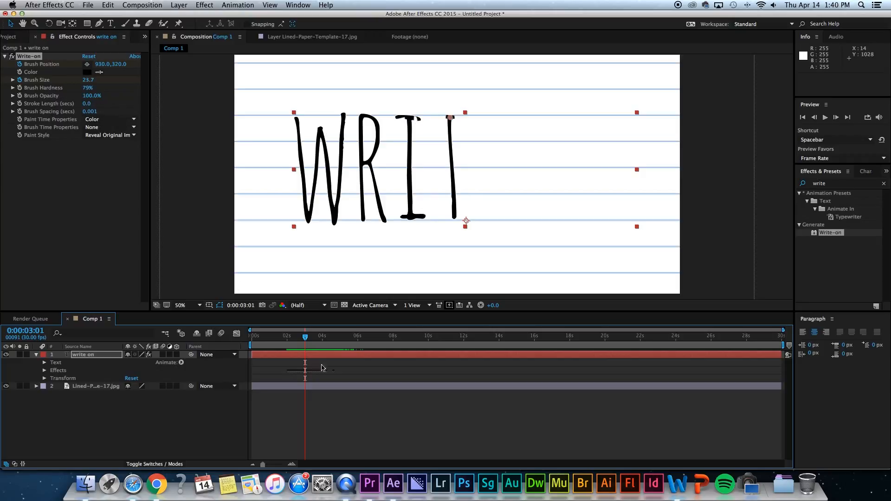
pyautogui.press('pageup')
pyautogui.press('pageup')
pyautogui.press('pageup')
pyautogui.press('pageup')
pyautogui.press('pageup')
pyautogui.press('pageup')
pyautogui.press('pageup')
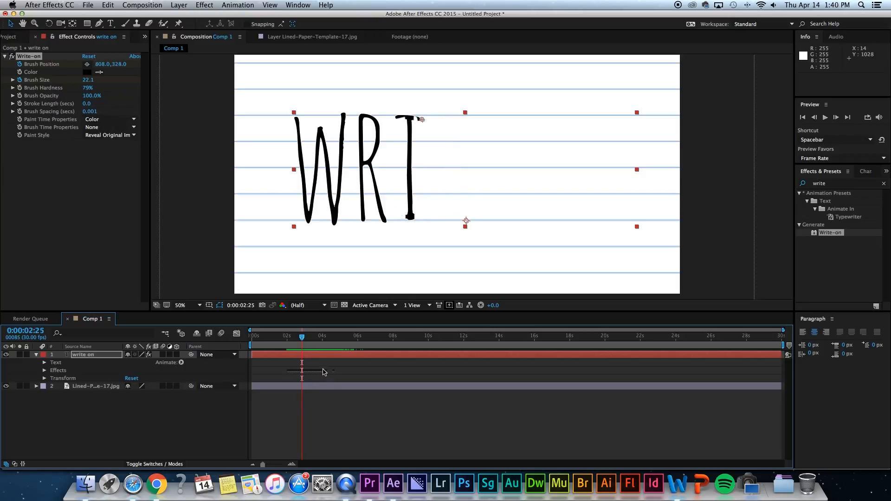
pyautogui.press('pagedown')
pyautogui.moveTo(88, 83); pyautogui.dragTo(130, 85)
pyautogui.press('space')
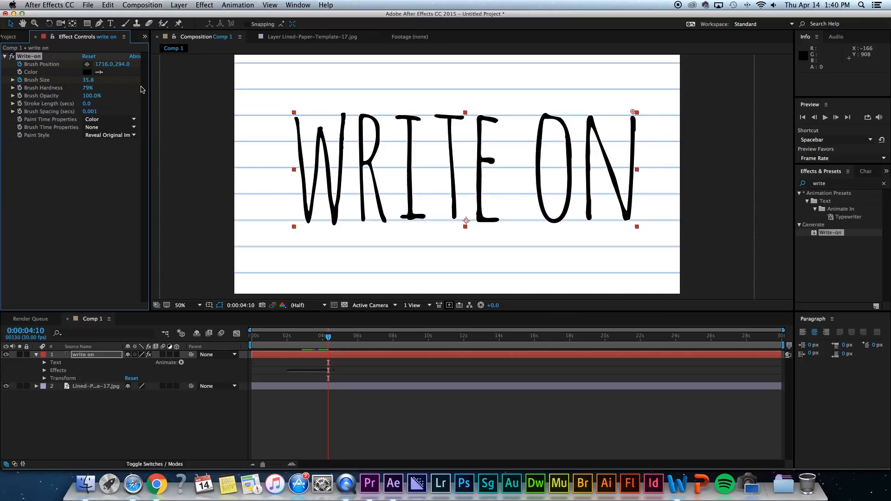
pyautogui.click(291, 335)
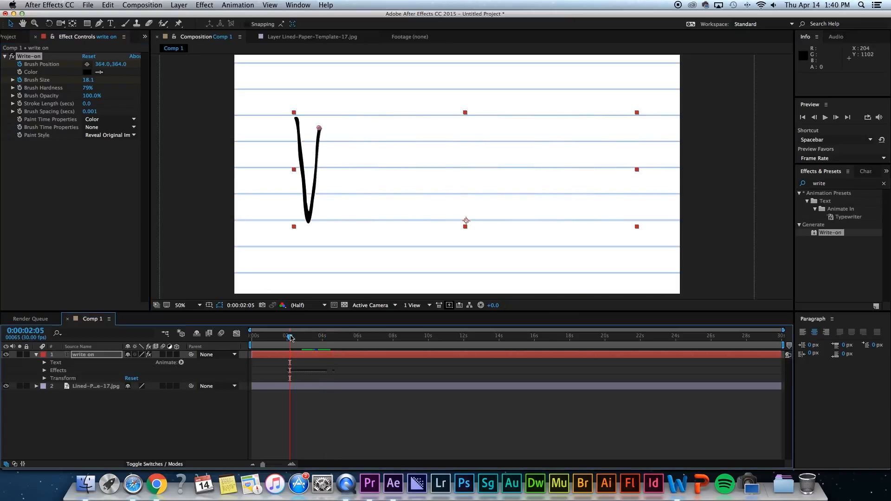